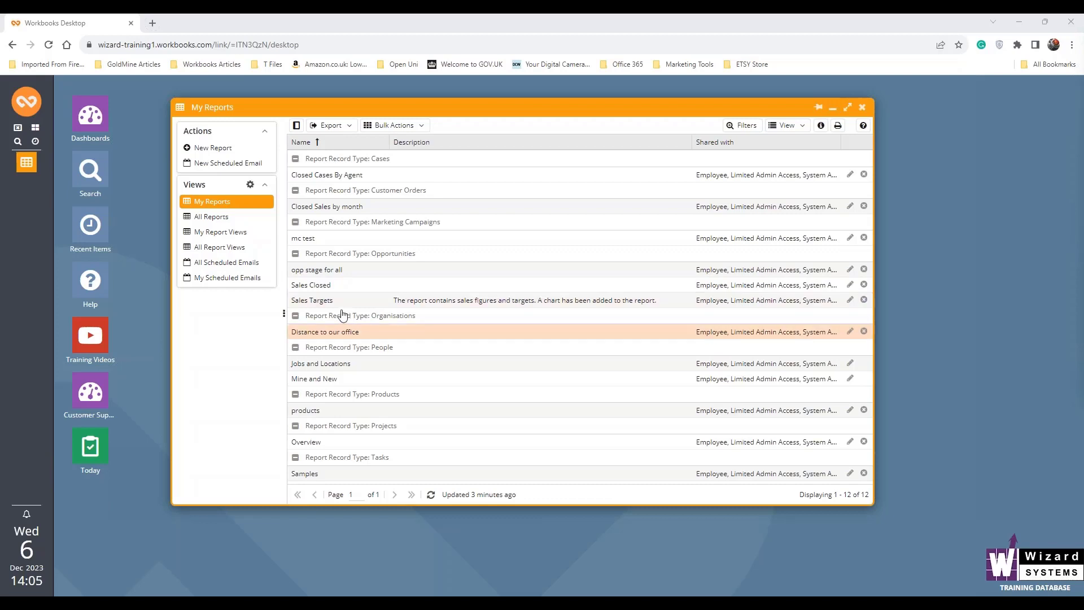
# Open the Sales Targets report to review its Summary view, and close it.
pyautogui.click(333, 304)
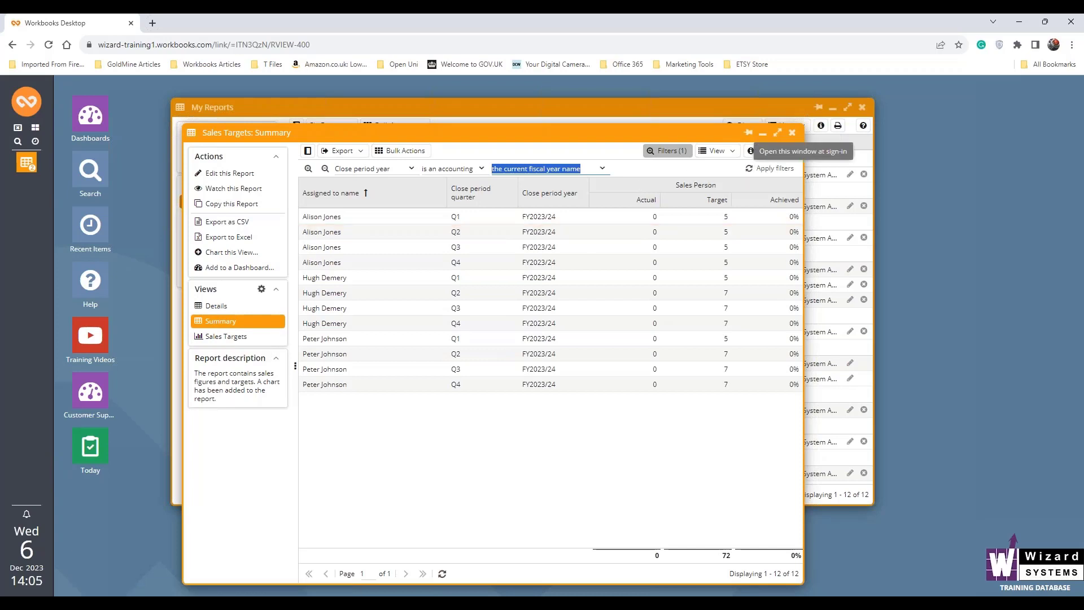
pyautogui.click(792, 134)
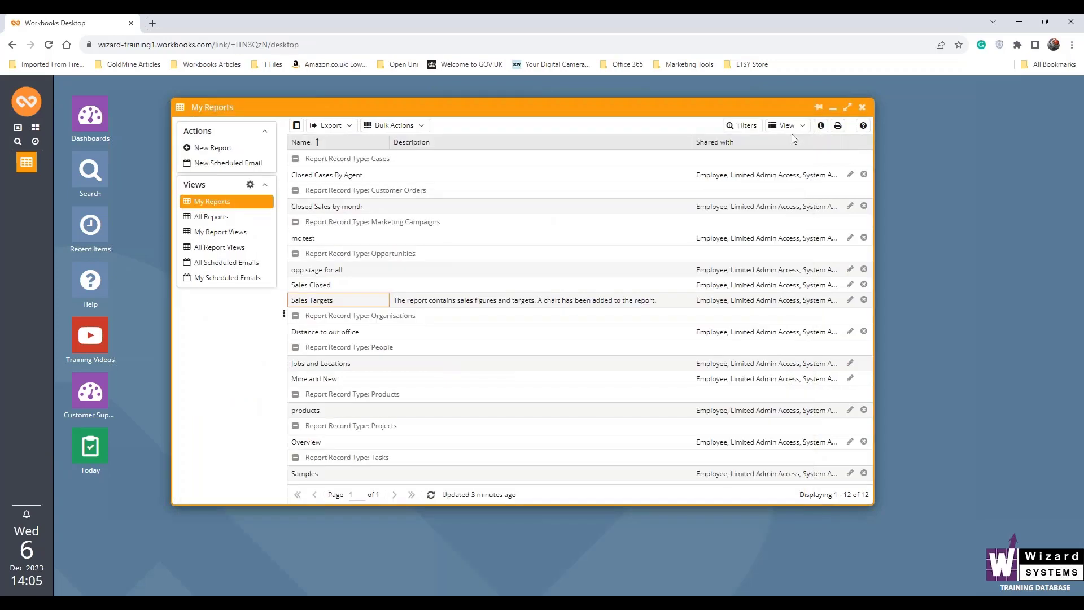
# Review the details and members of the INT-Sales Admin mailing list, and close the mailing list windows.
pyautogui.click(23, 101)
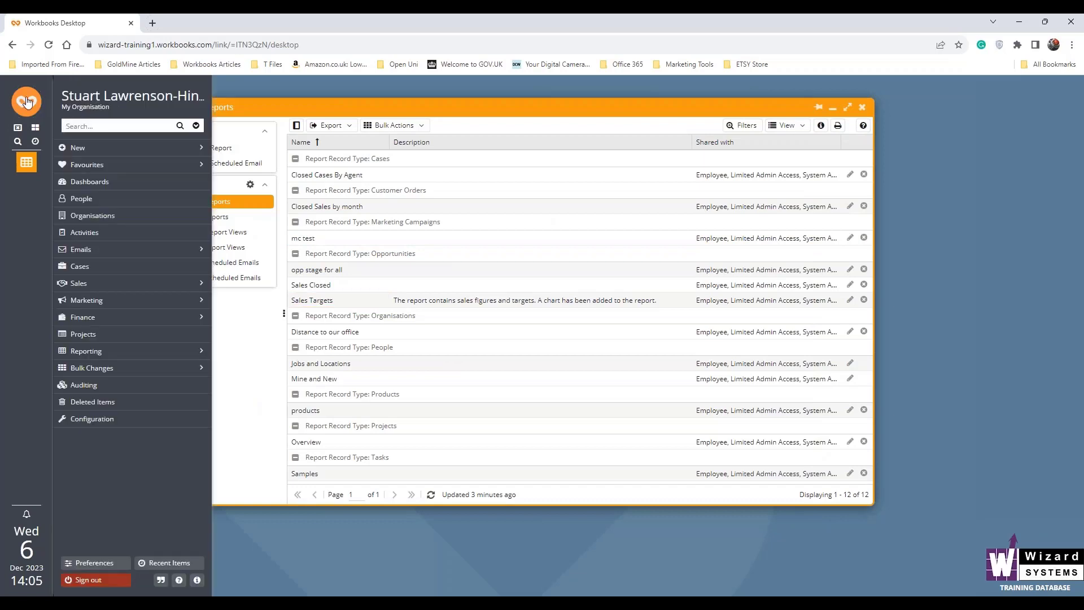
pyautogui.moveTo(176, 310)
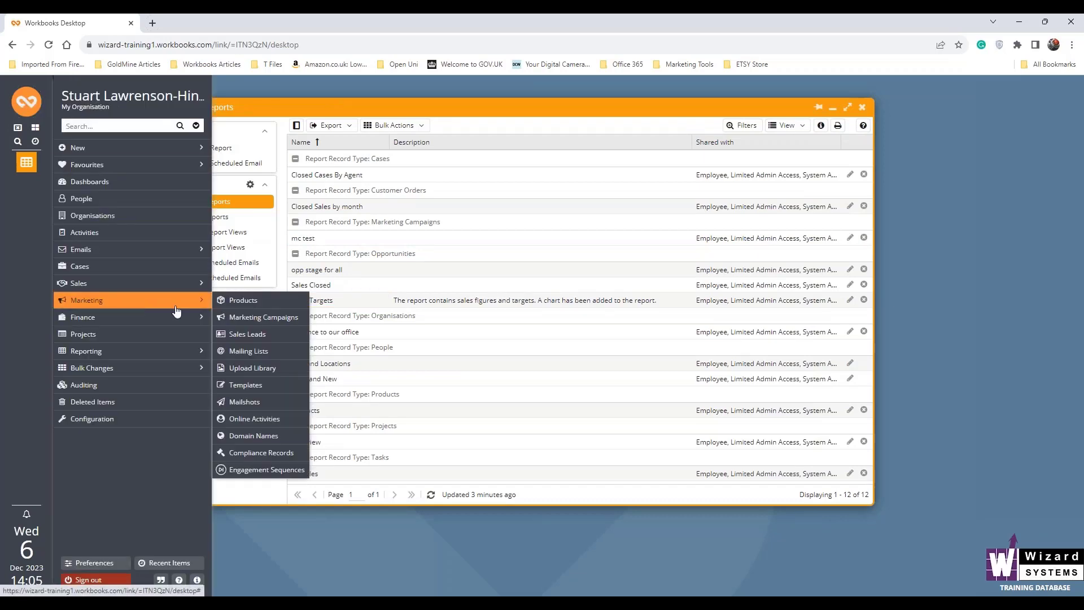
pyautogui.click(248, 351)
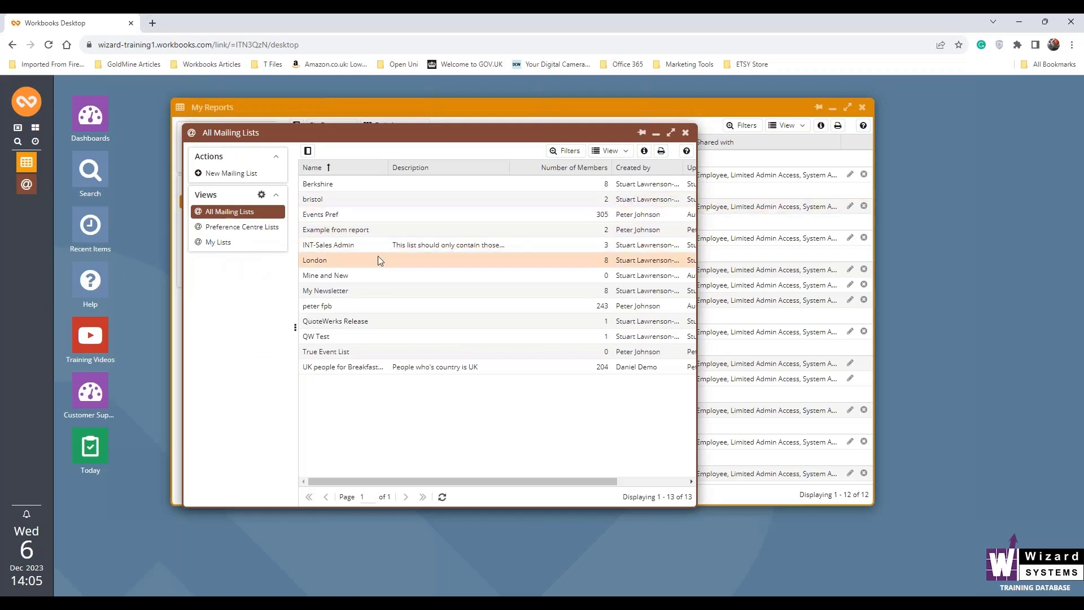
pyautogui.click(329, 246)
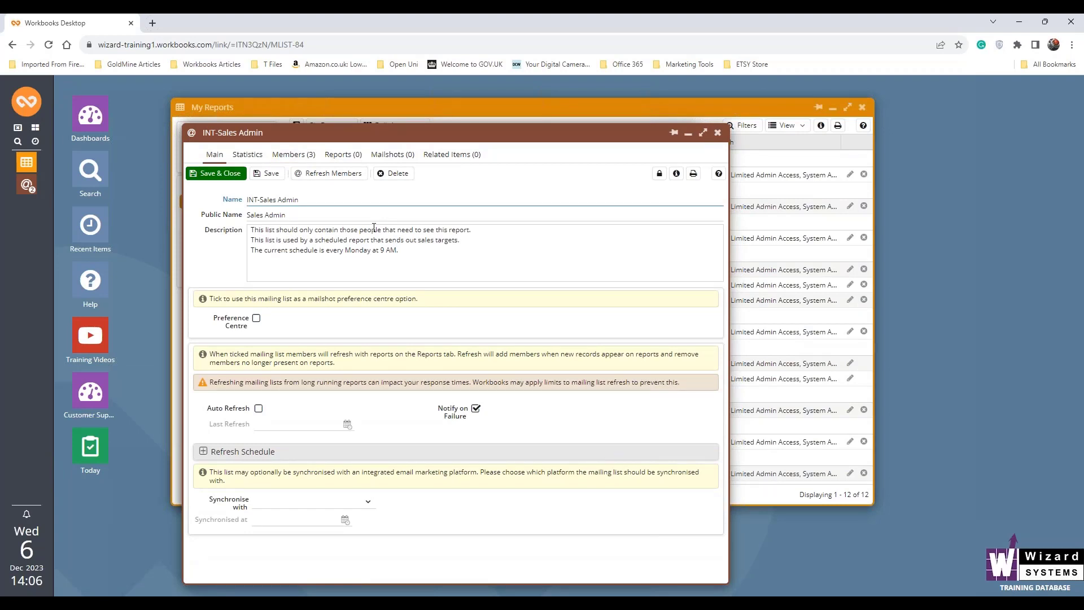
pyautogui.click(299, 159)
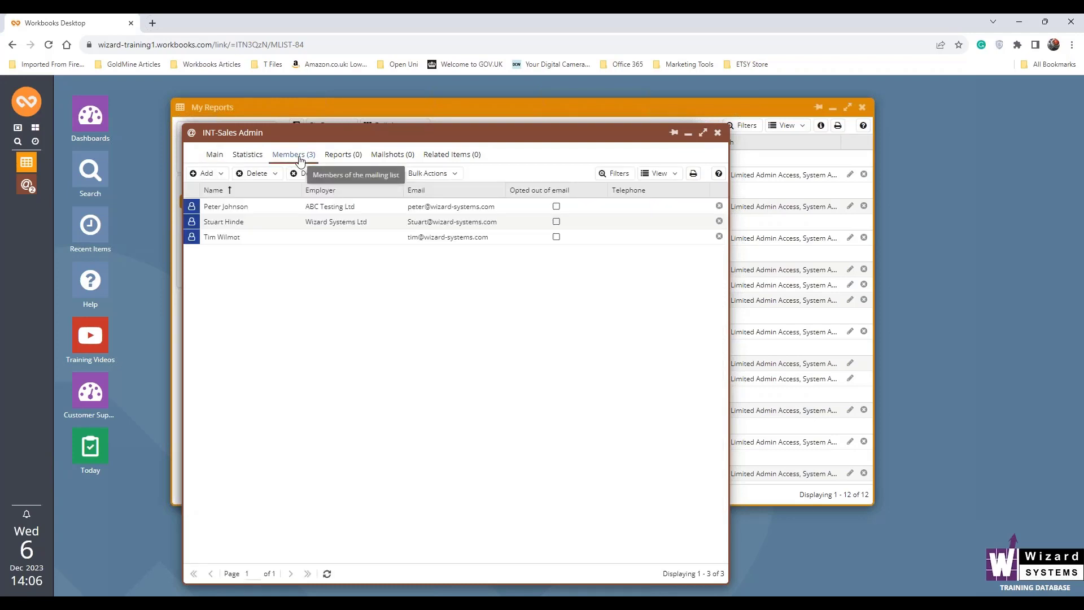
pyautogui.click(217, 155)
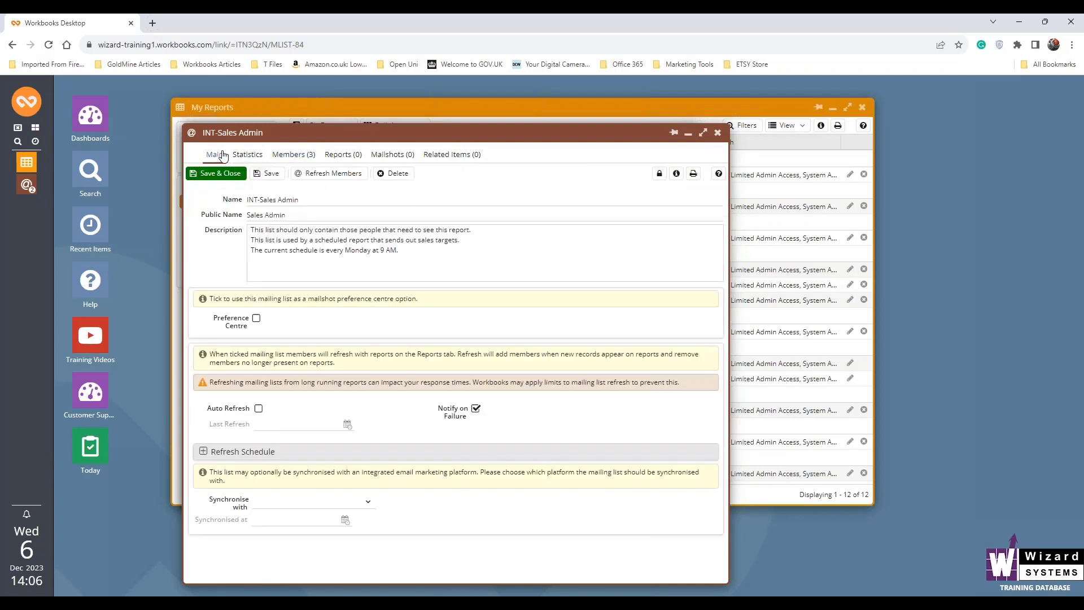
pyautogui.click(224, 173)
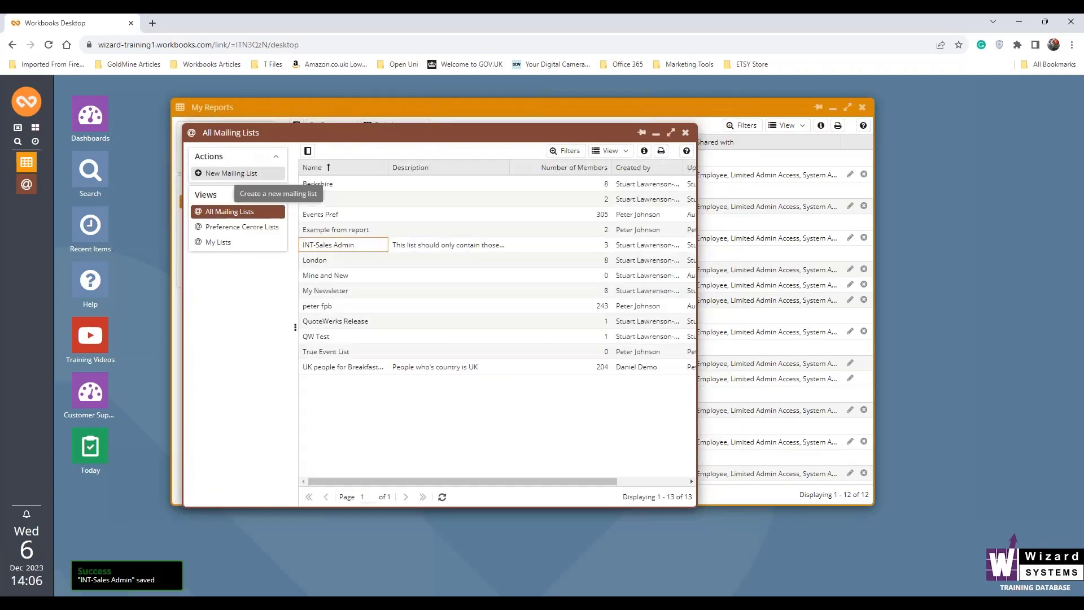
pyautogui.click(686, 133)
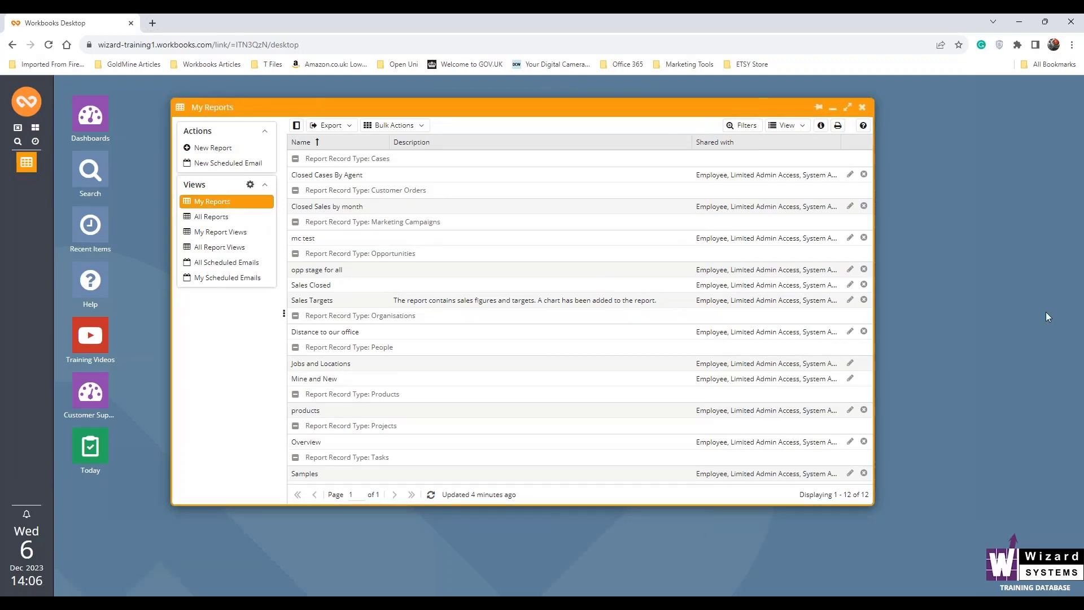
# Create a new scheduled email with the subject "Workbooks Sale Target Report".
pyautogui.click(247, 164)
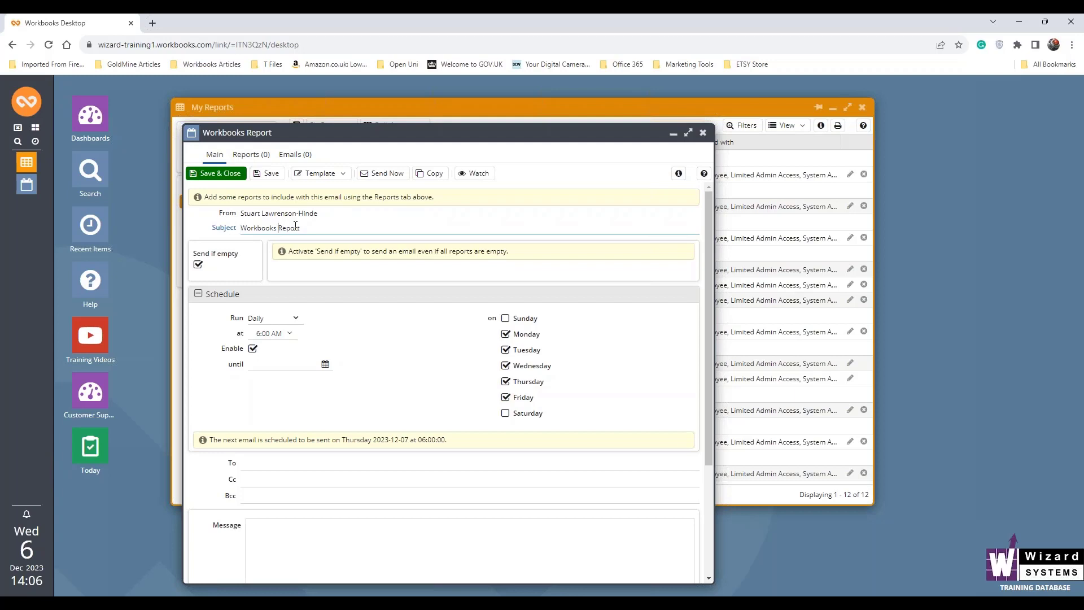
pyautogui.write('Sale Target')
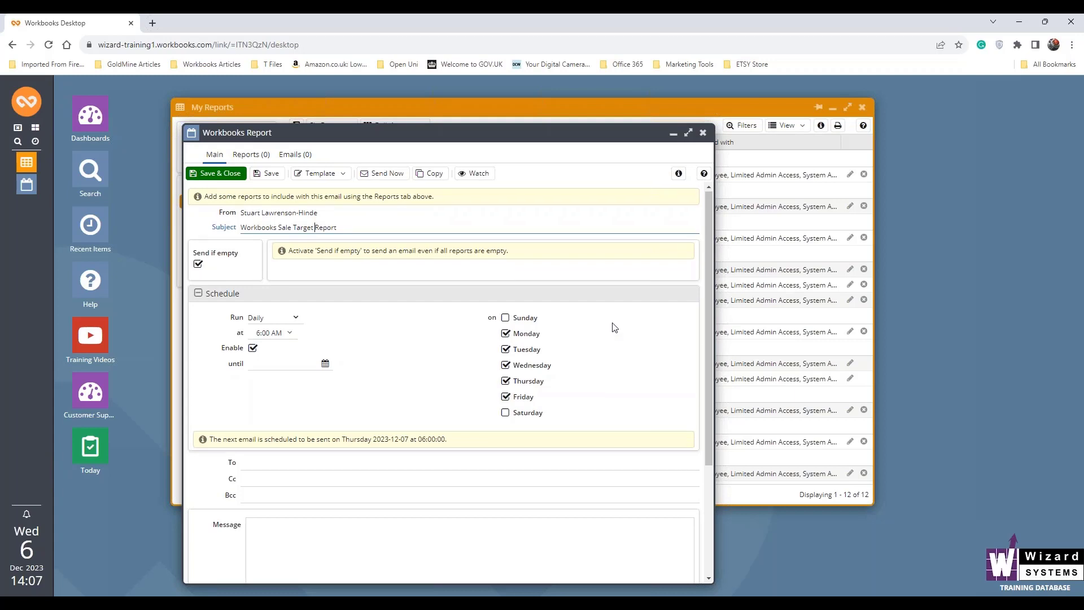
# Set the email schedule to run Daily on Monday only, excluding Tuesday through Friday.
pyautogui.scroll(-2, 614, 330)
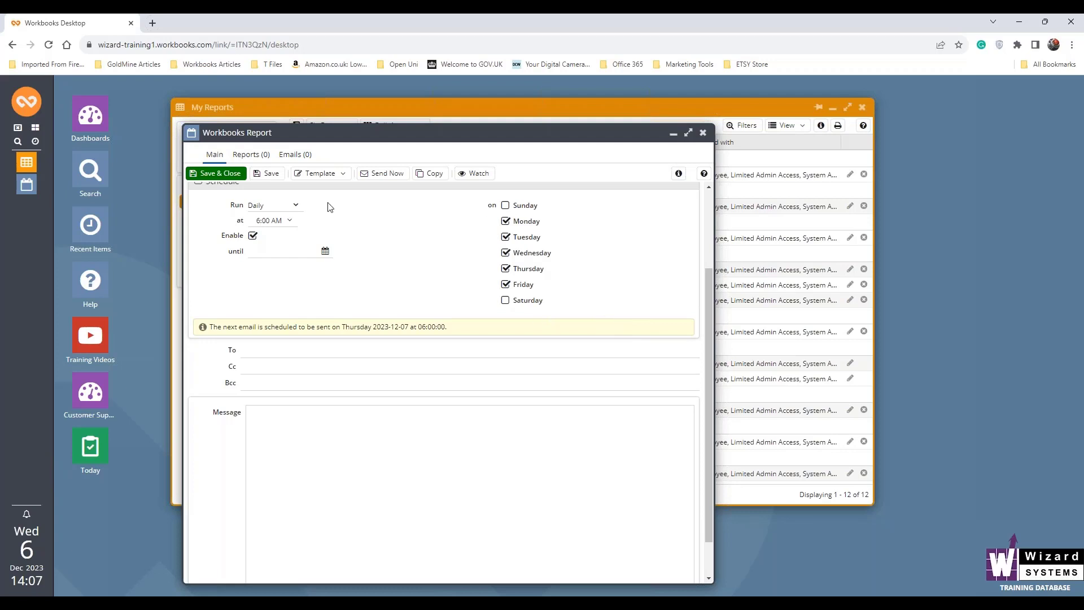
pyautogui.click(296, 206)
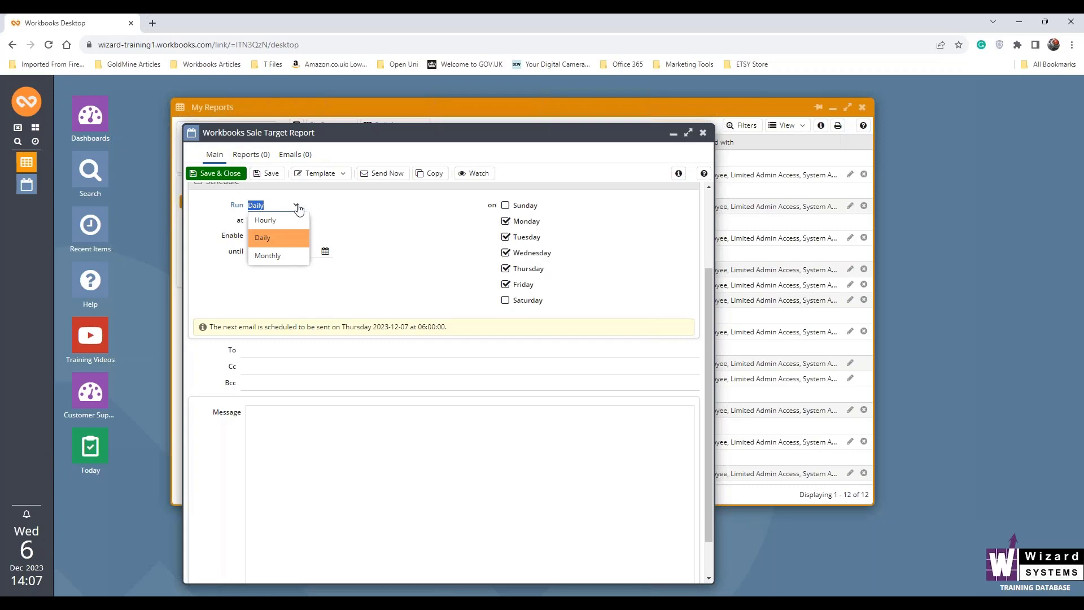
pyautogui.click(353, 223)
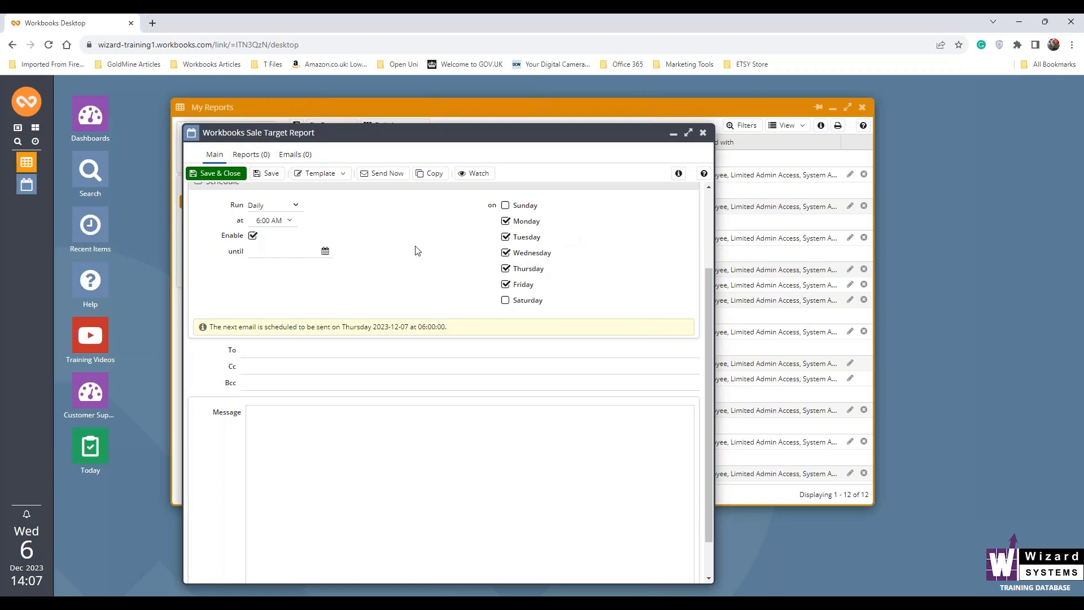
pyautogui.click(296, 205)
pyautogui.click(273, 237)
pyautogui.click(506, 285)
pyautogui.click(505, 268)
pyautogui.click(505, 253)
pyautogui.click(505, 238)
# Set the scheduled email's run time to 9:00 AM.
pyautogui.click(288, 220)
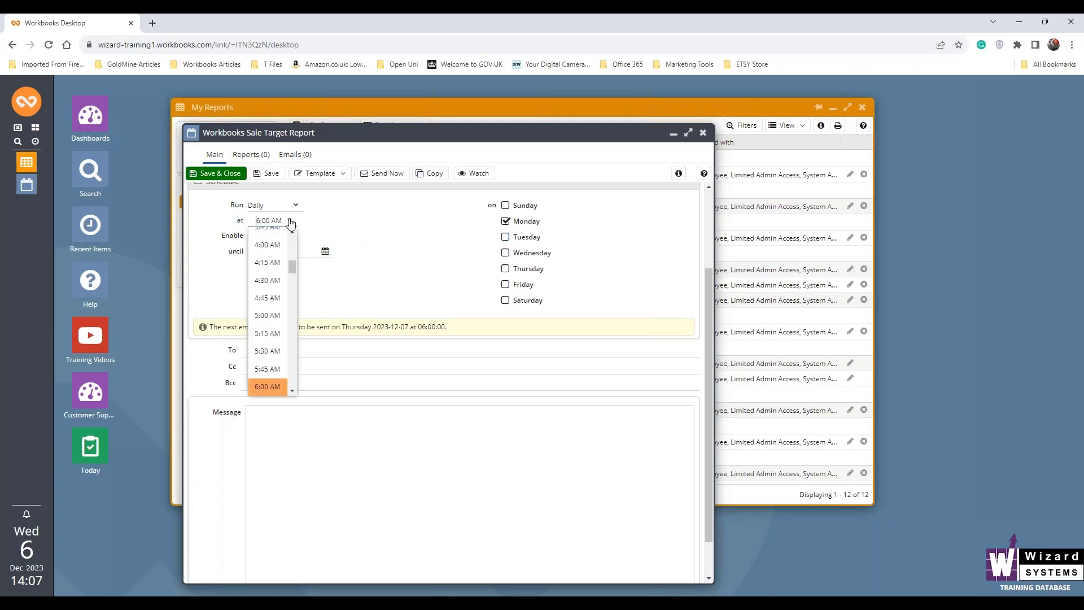
pyautogui.scroll(-4, 279, 315)
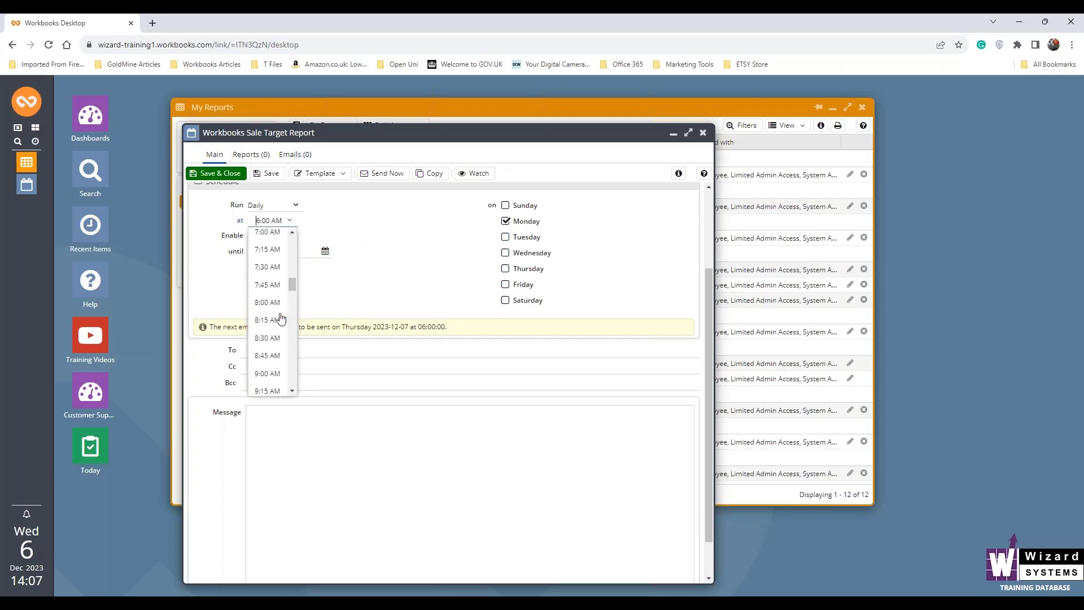
pyautogui.click(280, 373)
pyautogui.click(404, 274)
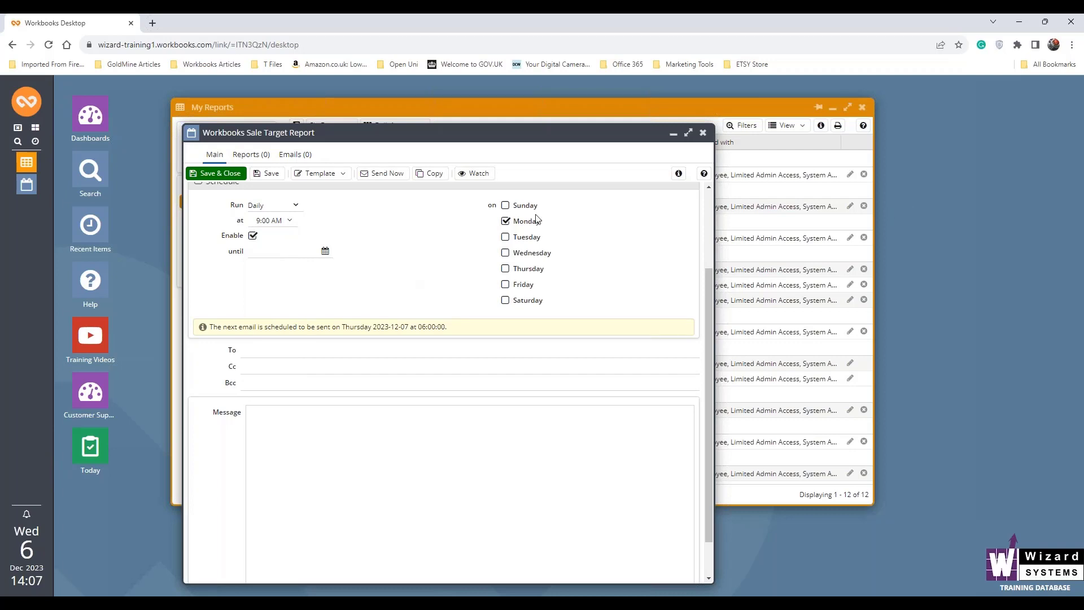
# Add the Summary view of the Sales Targets report to the scheduled email in Inline format.
pyautogui.scroll(1, 668, 237)
pyautogui.scroll(1, 633, 246)
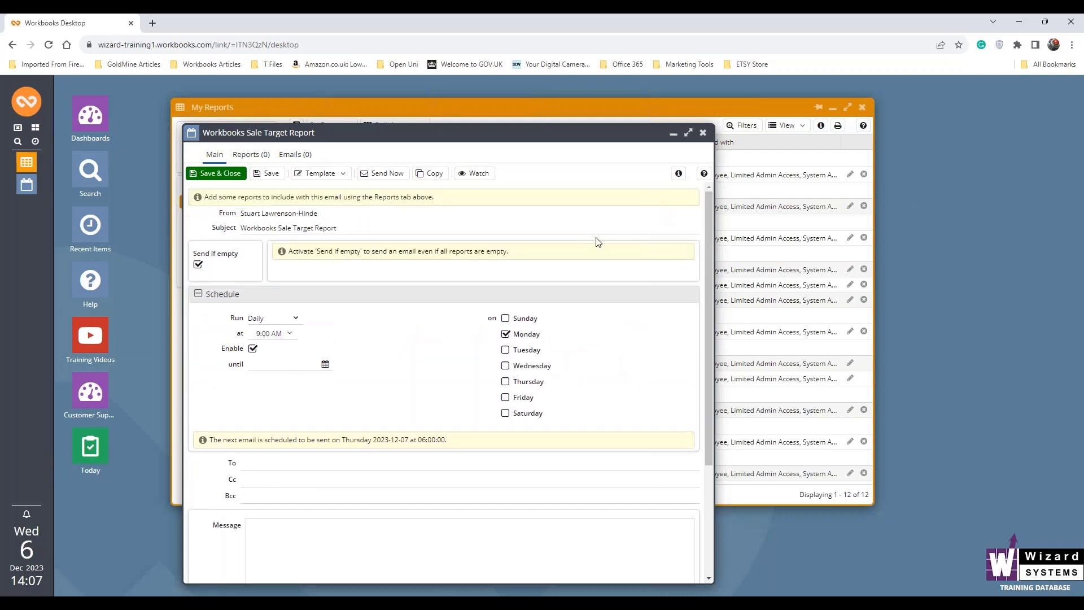
pyautogui.click(255, 156)
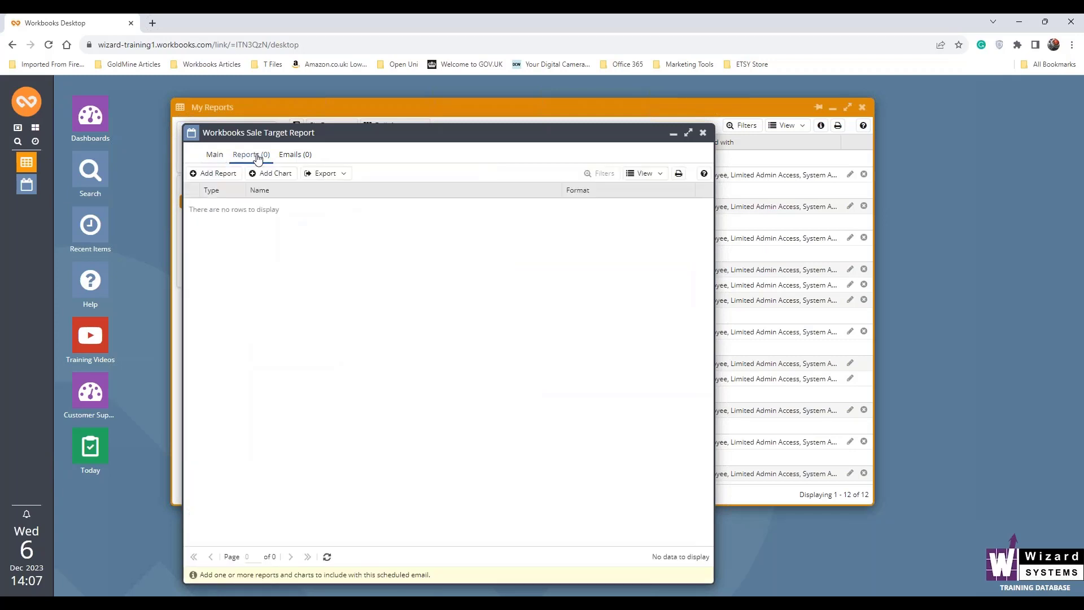
pyautogui.click(219, 173)
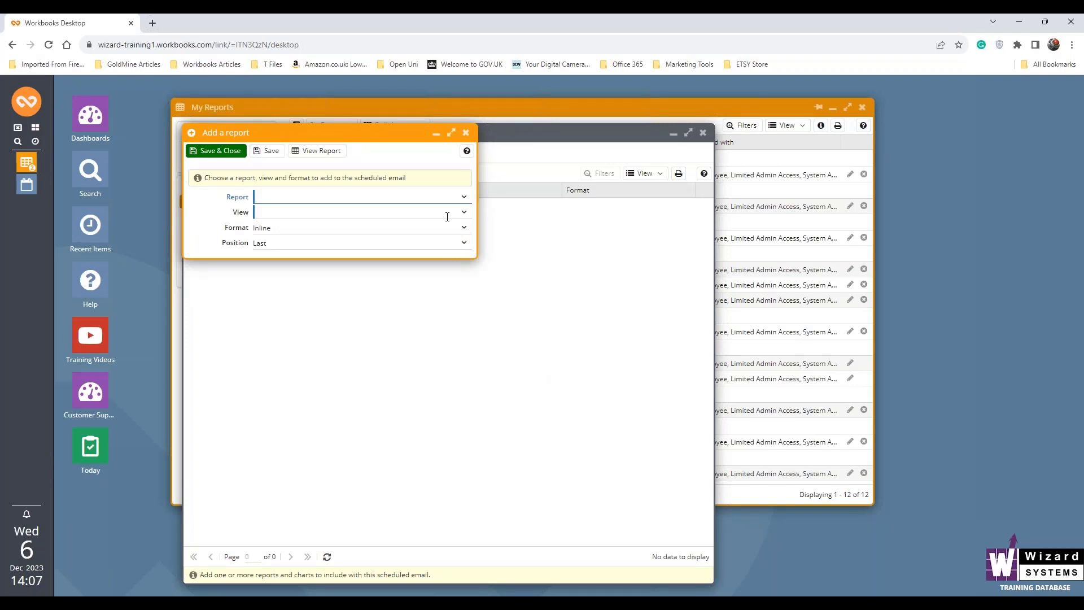
pyautogui.write('sa')
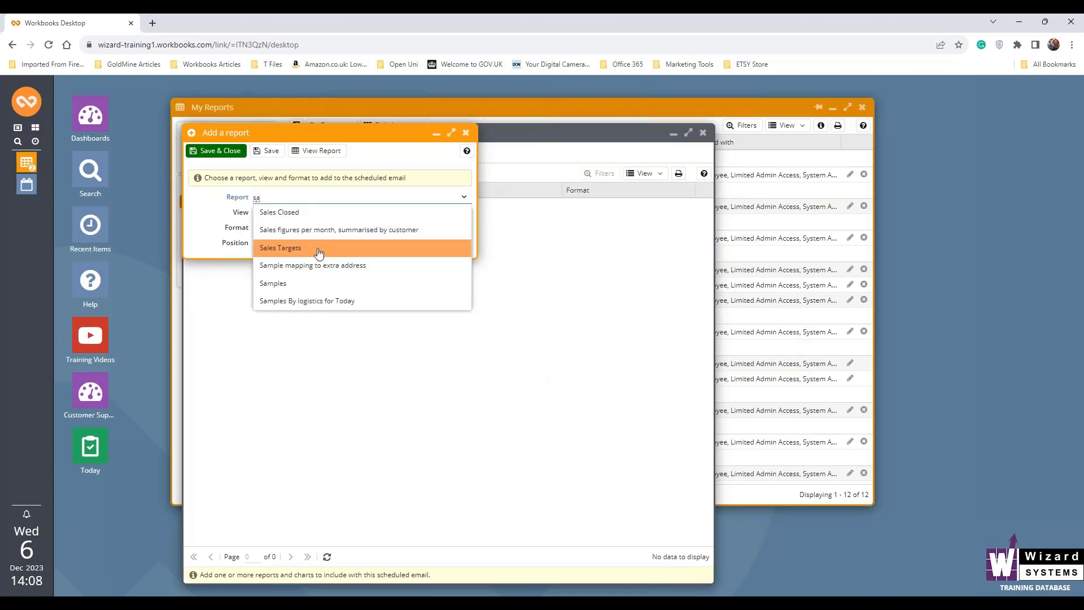
pyautogui.click(319, 252)
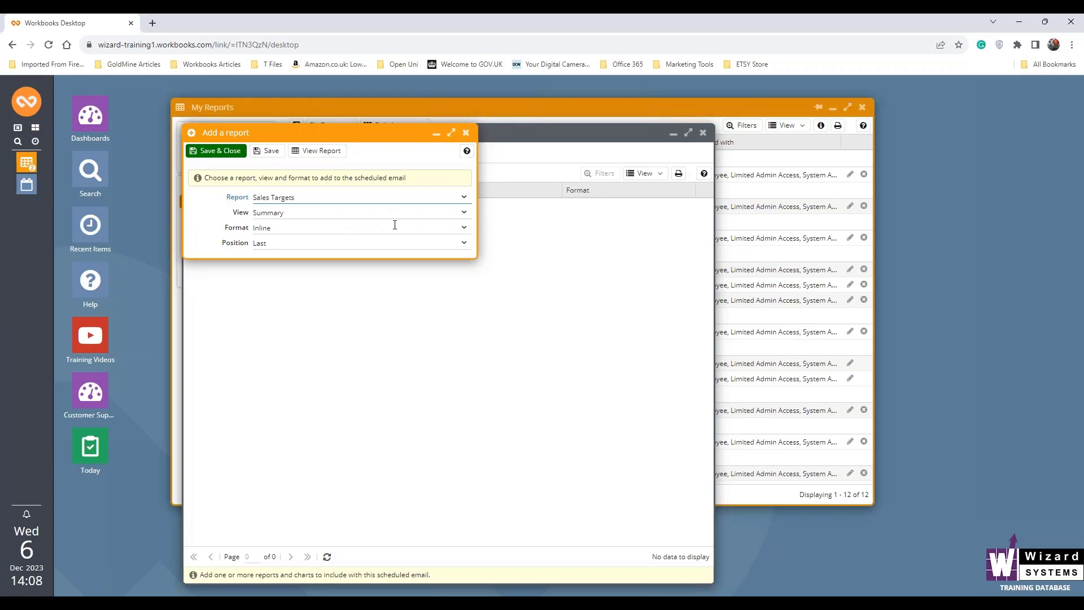
pyautogui.click(464, 227)
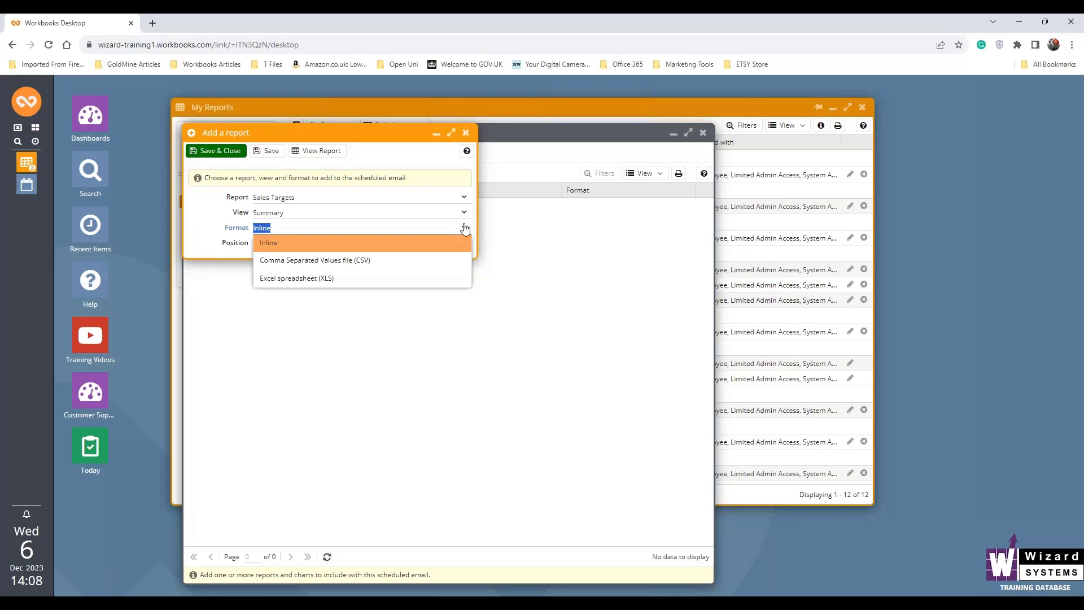
pyautogui.click(465, 228)
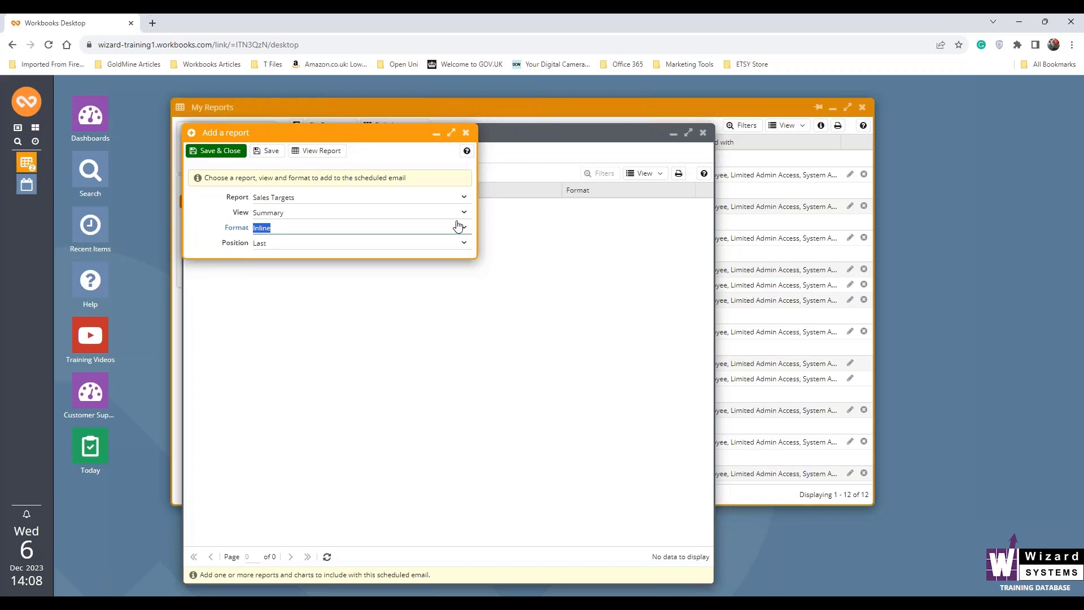
pyautogui.click(218, 152)
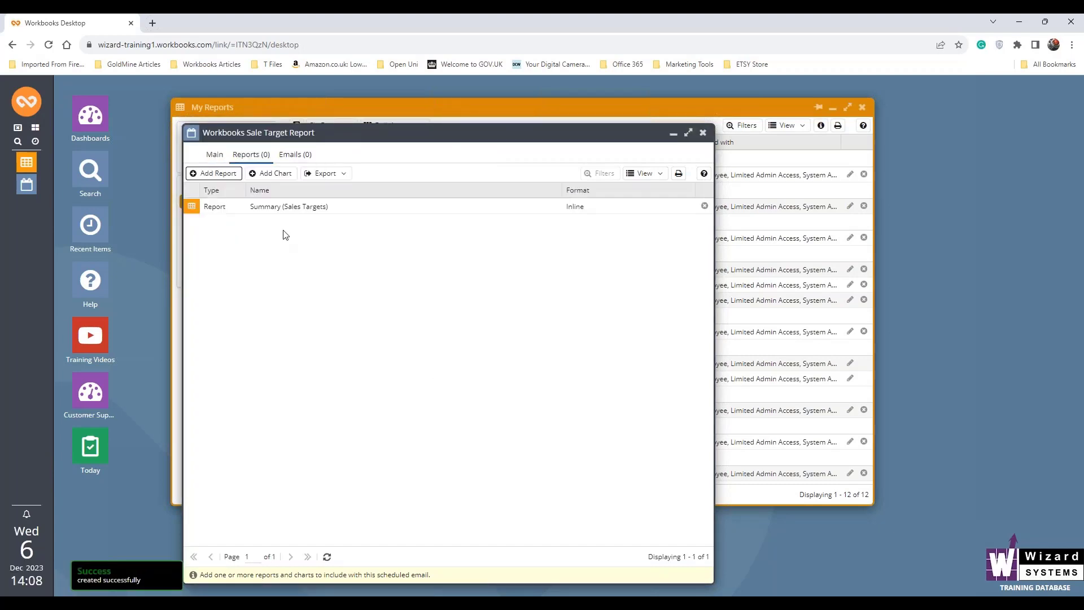
# Add the Sales Targets chart from the Sales Targets report to the scheduled email as a PNG image file.
pyautogui.click(271, 173)
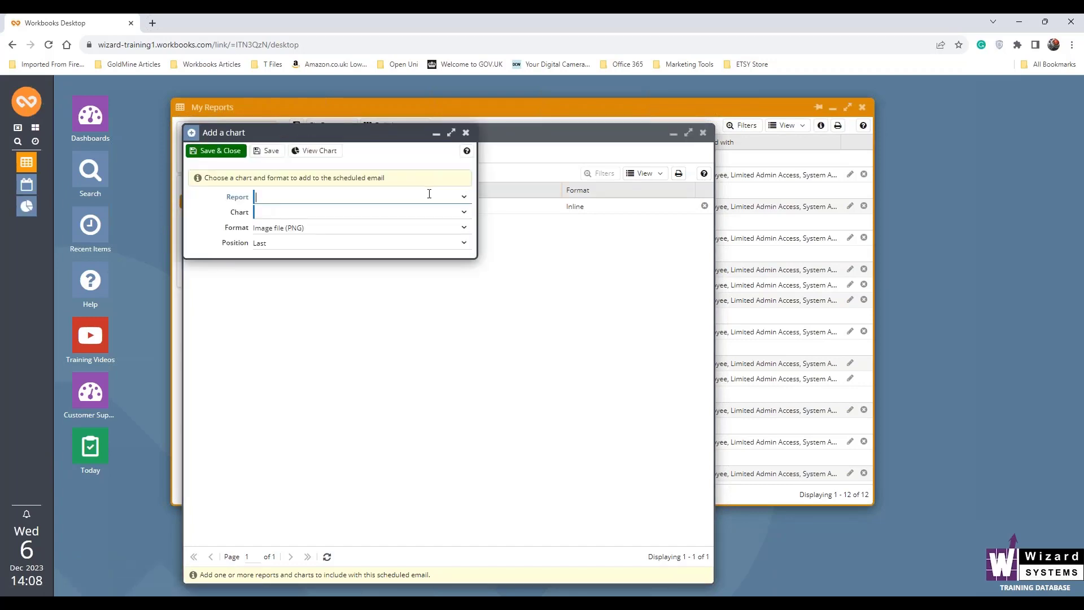
pyautogui.write('sale')
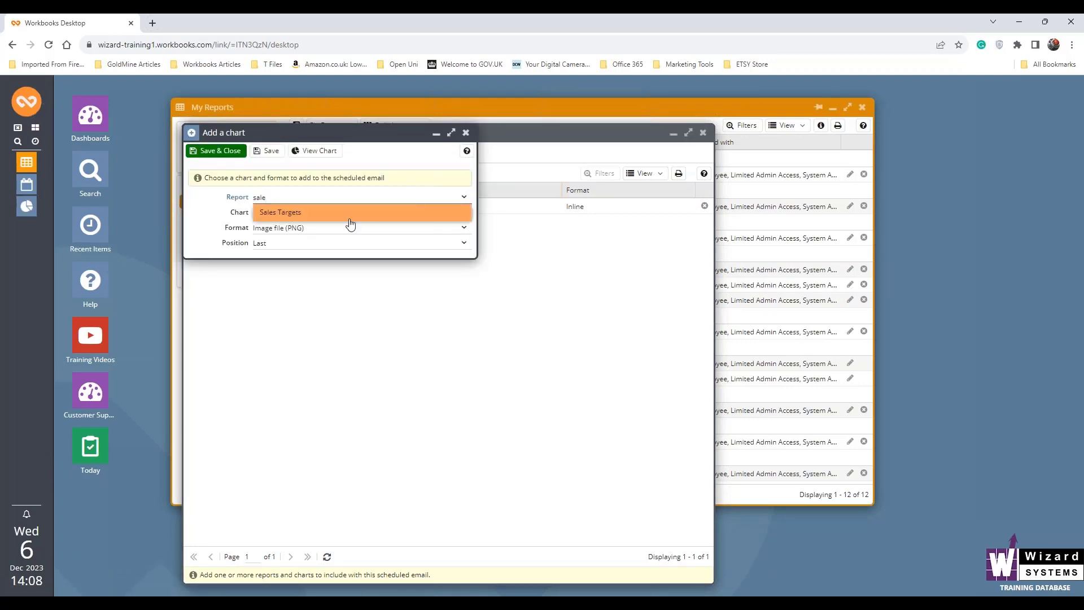
pyautogui.click(300, 213)
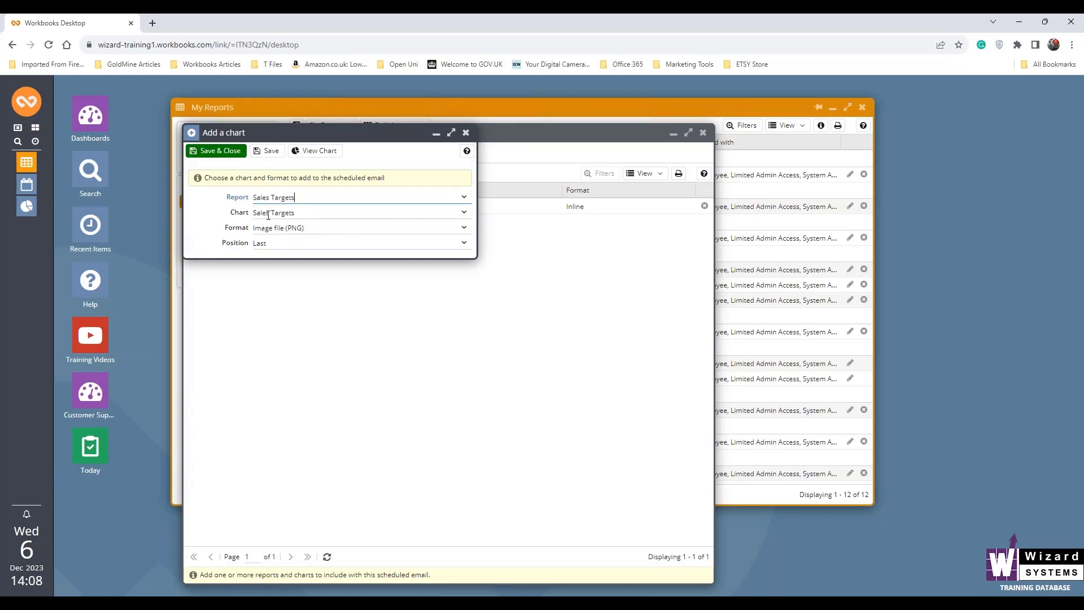
pyautogui.click(217, 150)
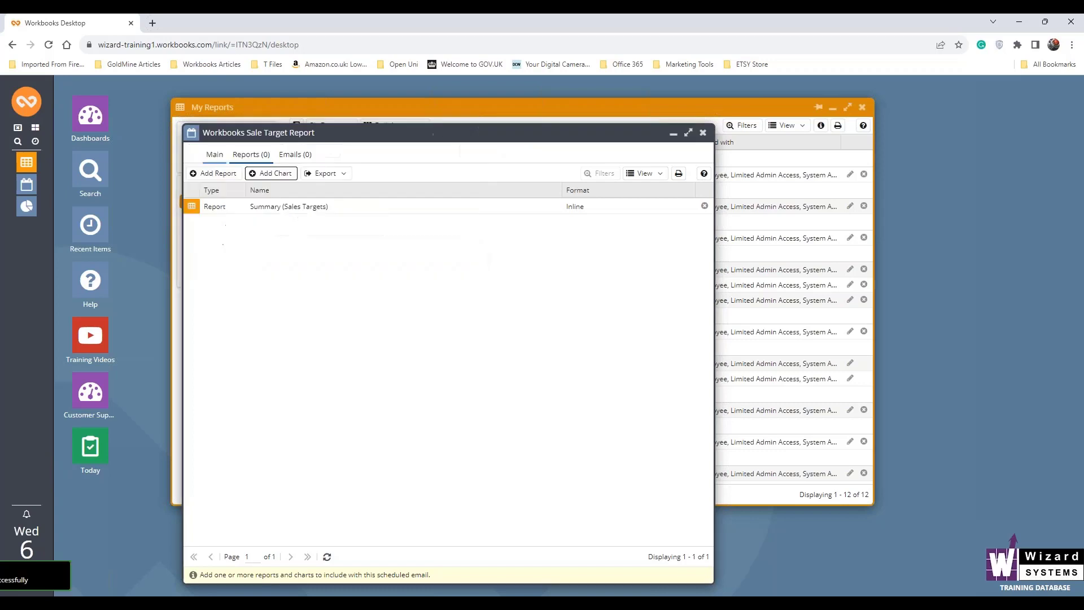
# Address the scheduled email to the INT-Sales Admin mailing list.
pyautogui.click(215, 157)
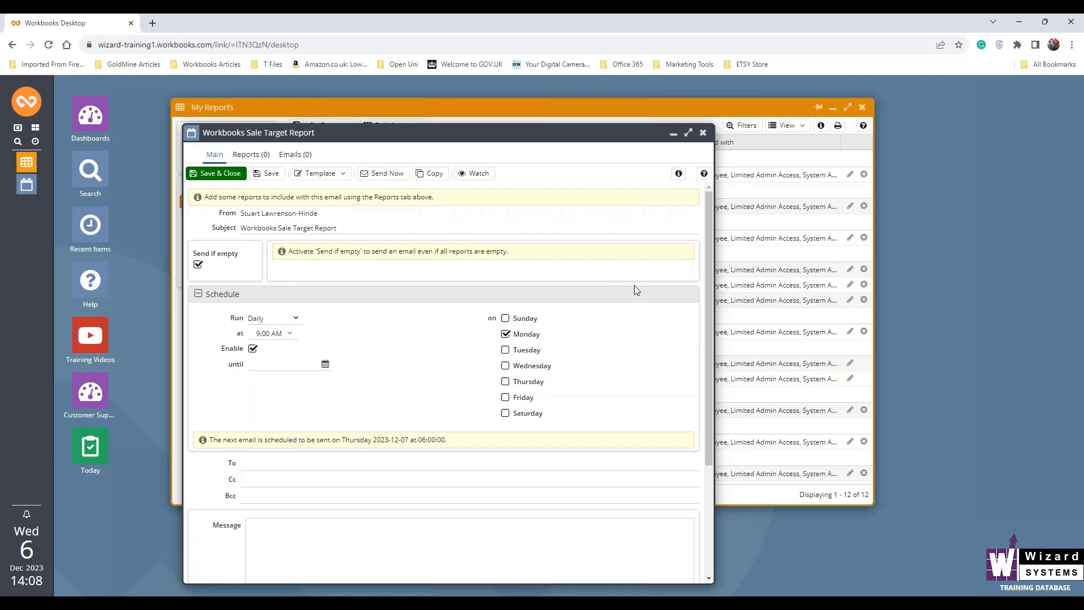
pyautogui.scroll(-3, 634, 286)
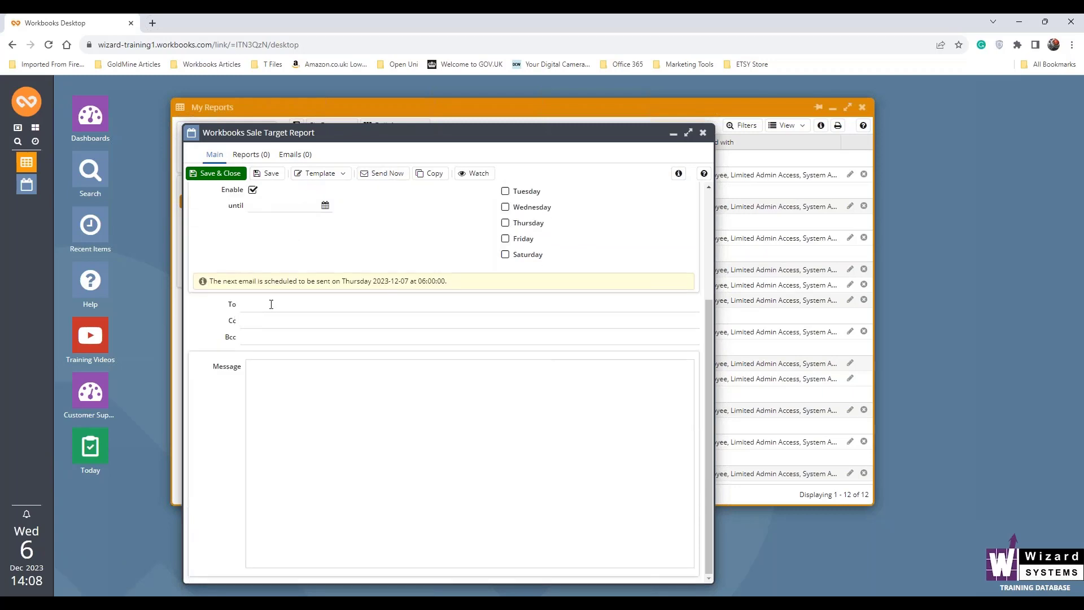
pyautogui.scroll(3, 619, 251)
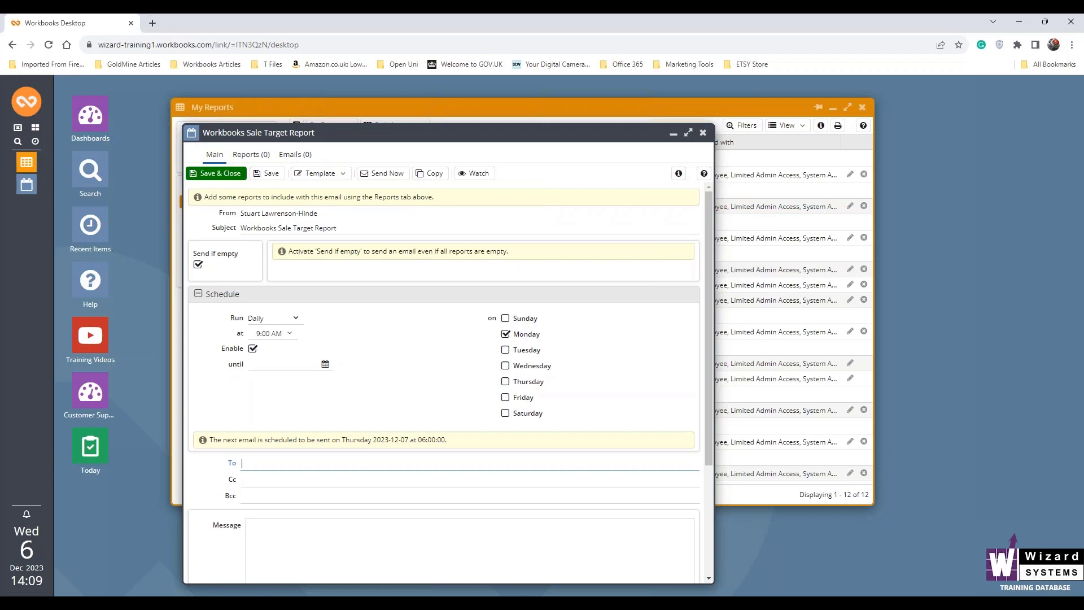
pyautogui.scroll(-2, 649, 282)
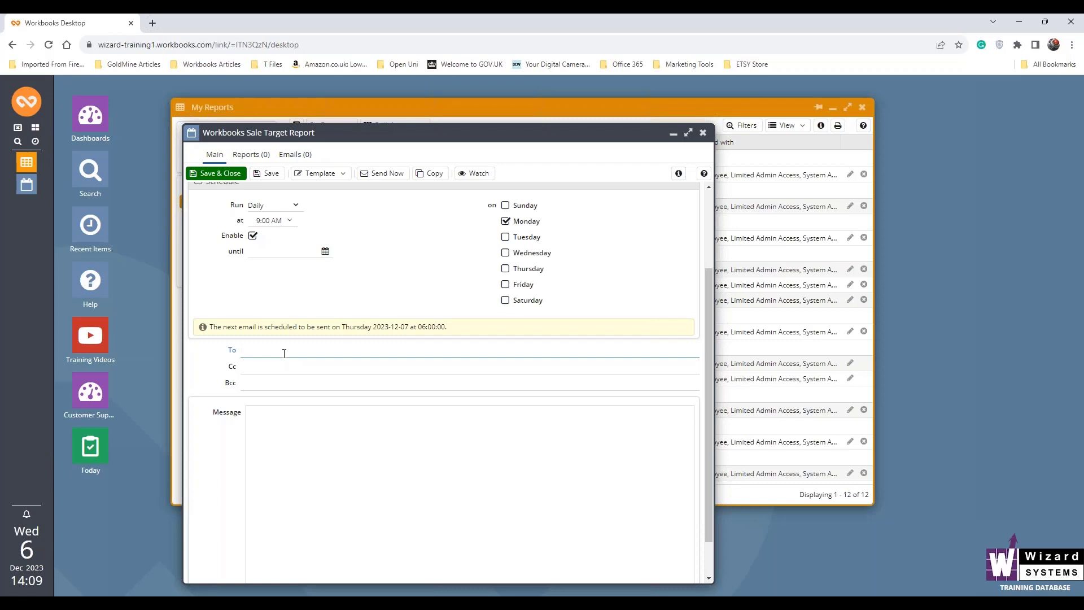
pyautogui.write('int')
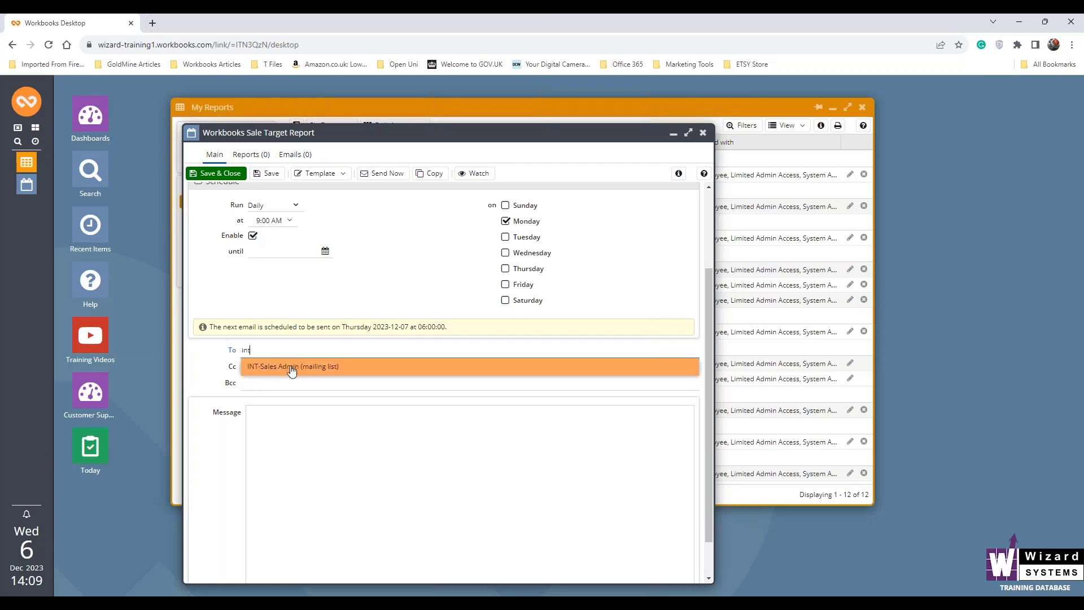
pyautogui.click(291, 370)
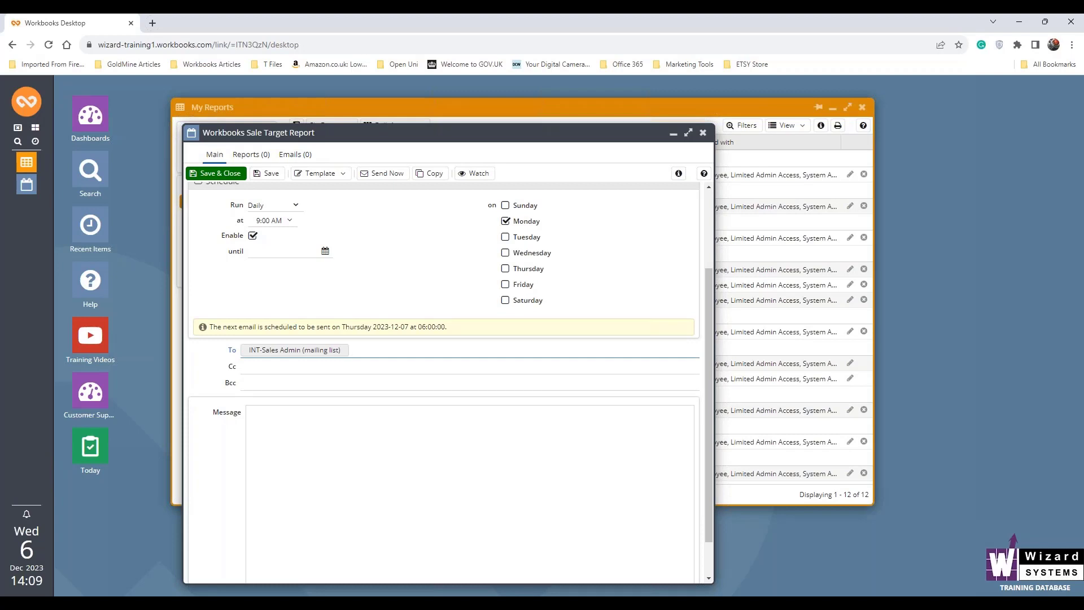
# Enter the message "Here are this week's sales target reports" and save the scheduled email.
pyautogui.click(317, 423)
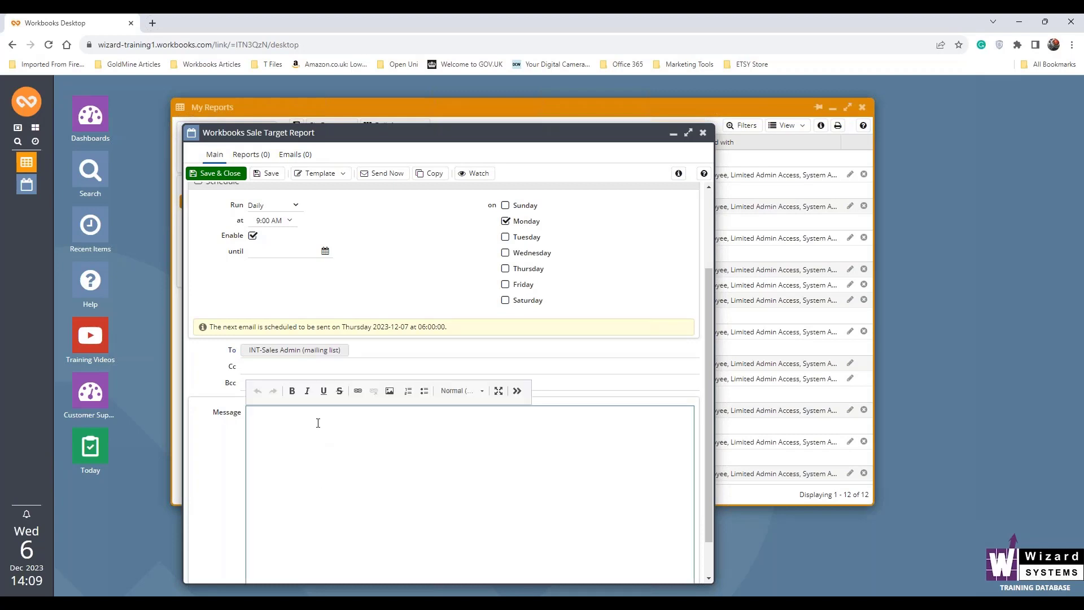
pyautogui.write('Here are this week')
pyautogui.write("'s sales target reports")
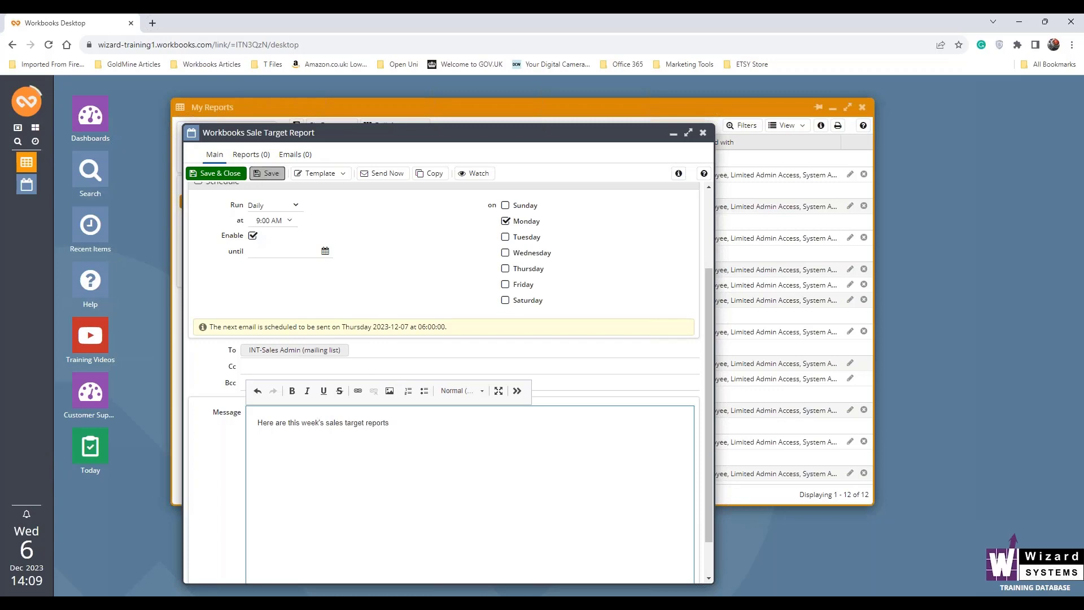
pyautogui.click(265, 173)
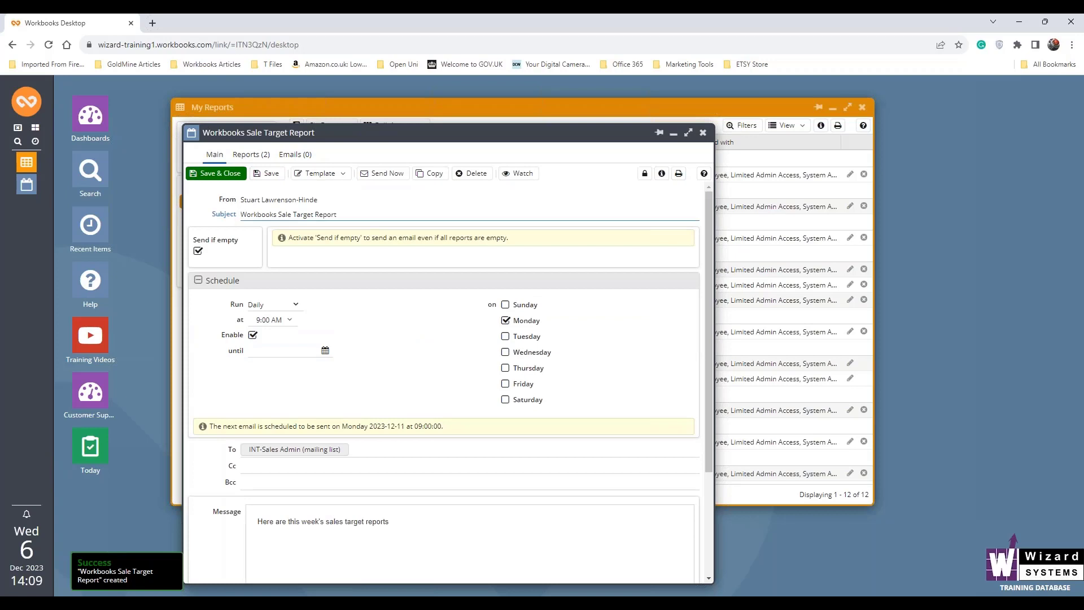
pyautogui.scroll(-2, 577, 264)
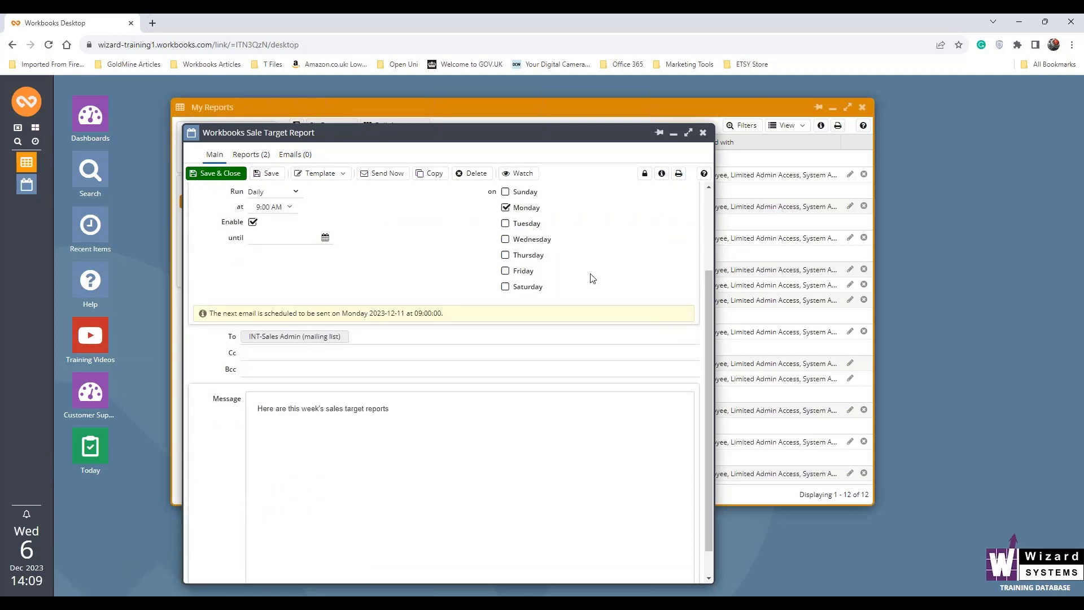
pyautogui.scroll(2, 594, 278)
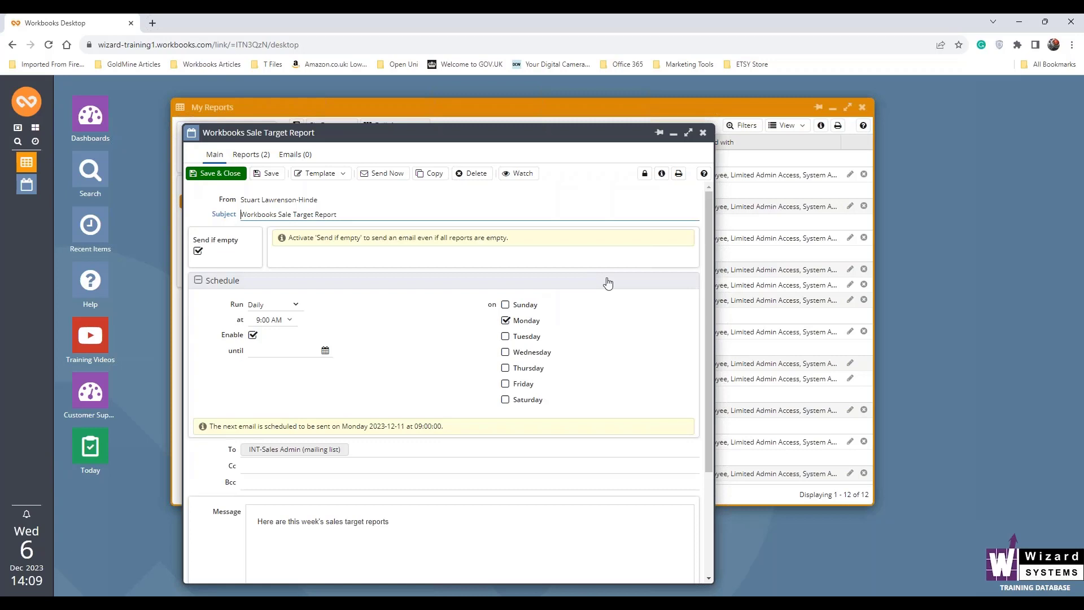
pyautogui.click(268, 174)
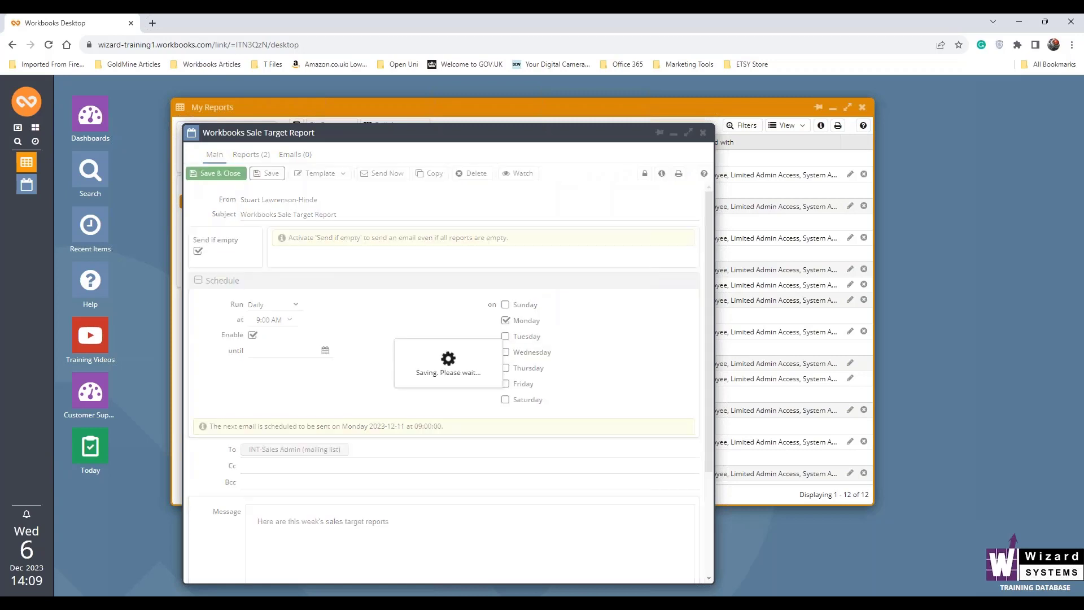
# Check the list of emails sent by this schedule, and save and close the scheduled email.
pyautogui.click(299, 157)
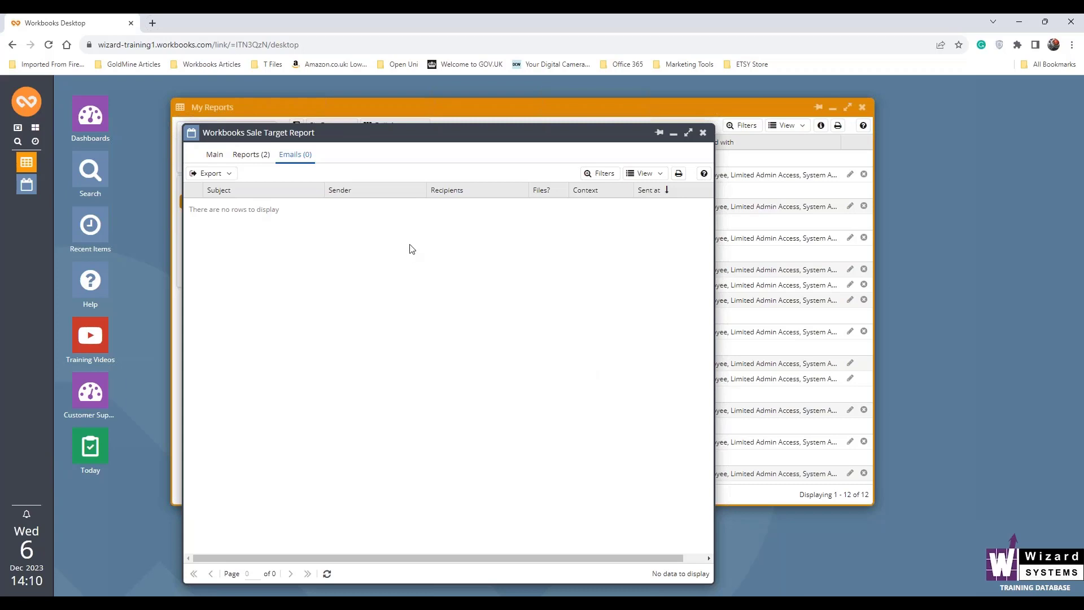
pyautogui.click(215, 159)
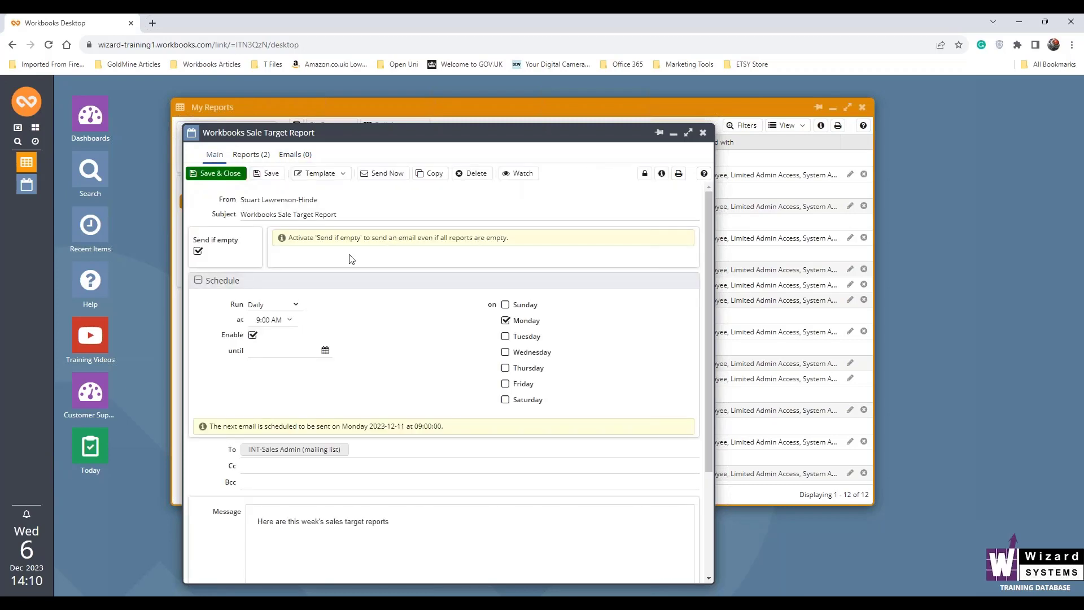
pyautogui.click(237, 172)
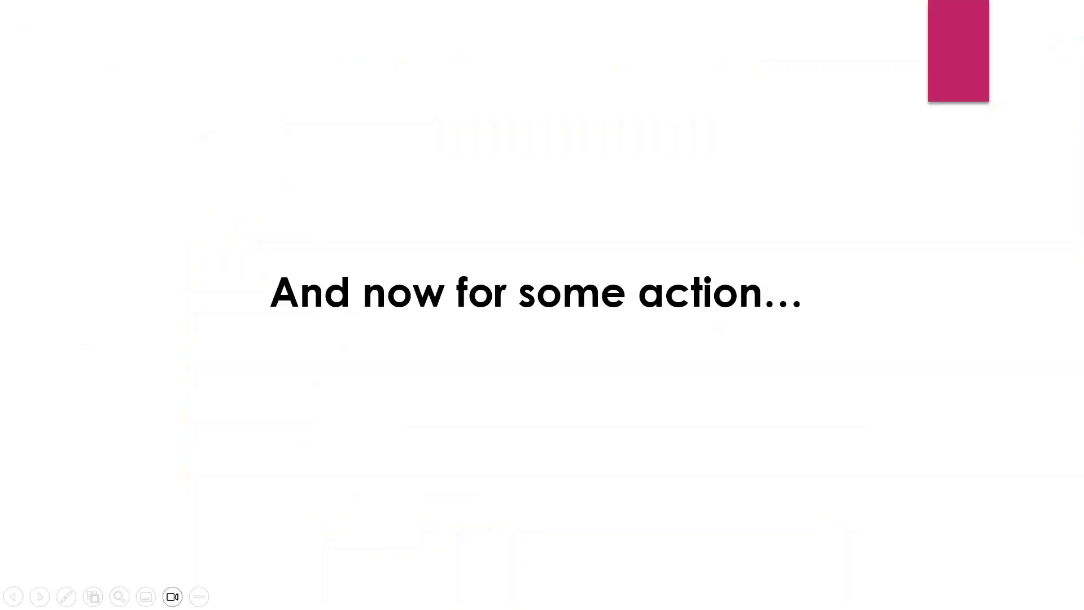
pyautogui.press('Right')
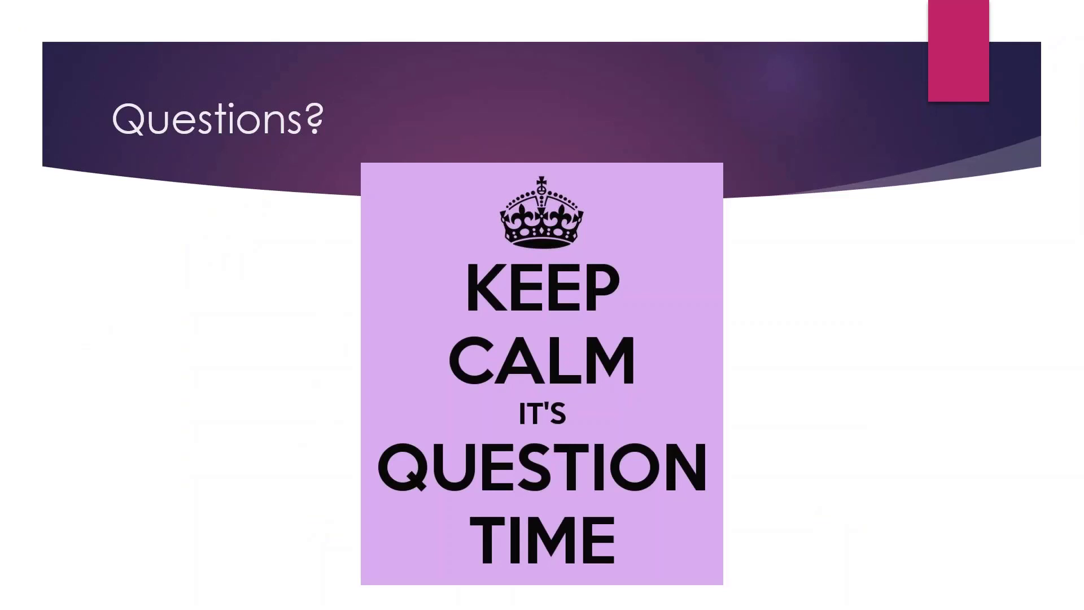